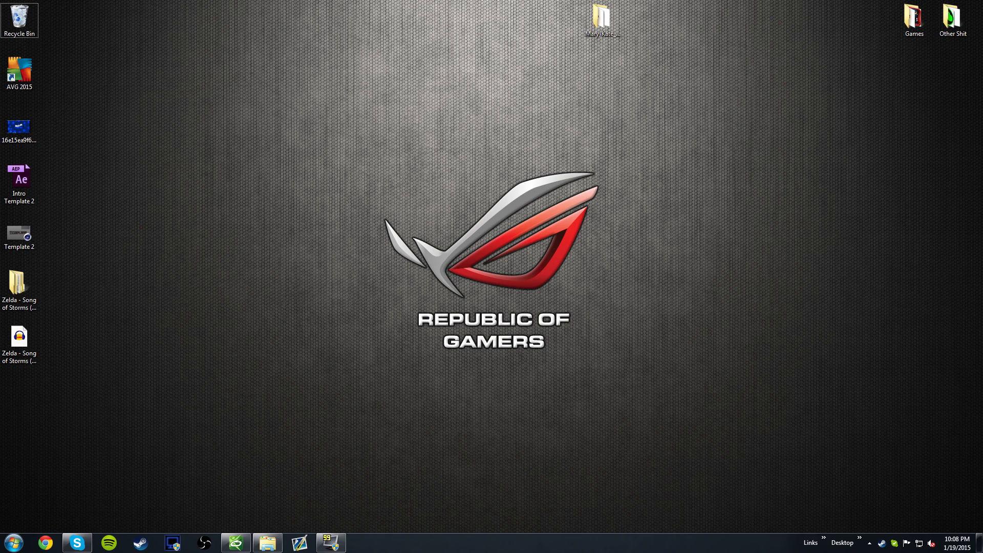
- Close the Soldier Font Family archive and open the C4D Part project from the template folder in Cinema 4D
left_click(267, 544)
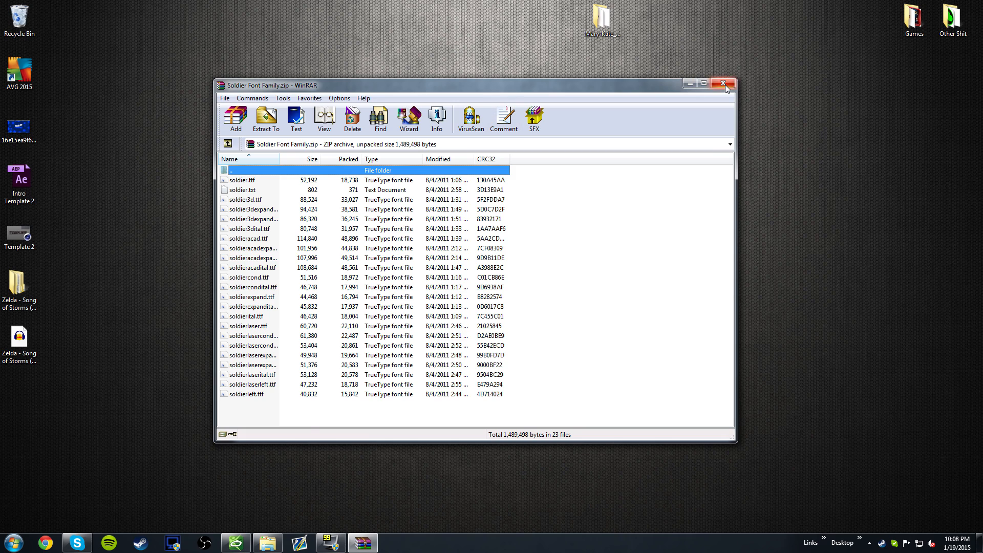
left_click(724, 84)
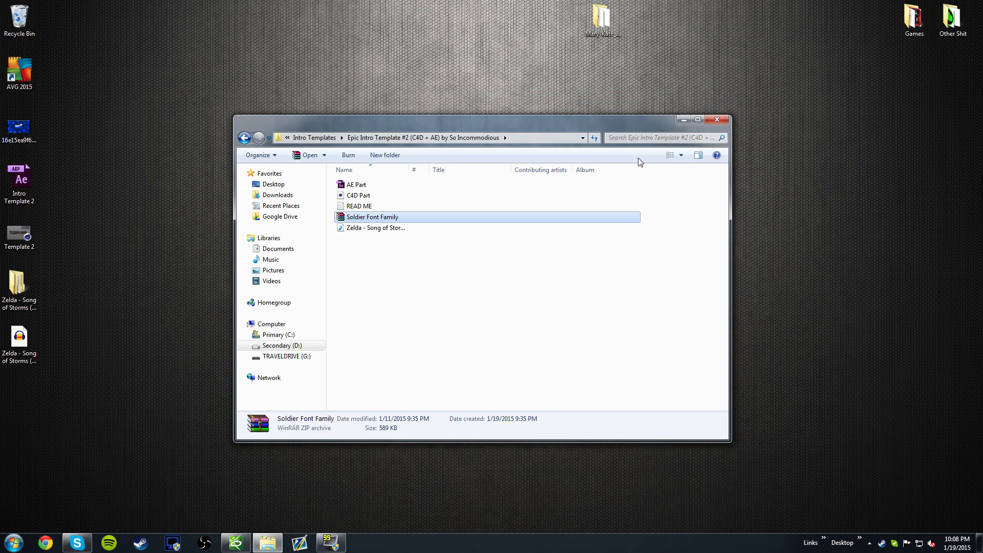
left_click(359, 196)
left_click(684, 120)
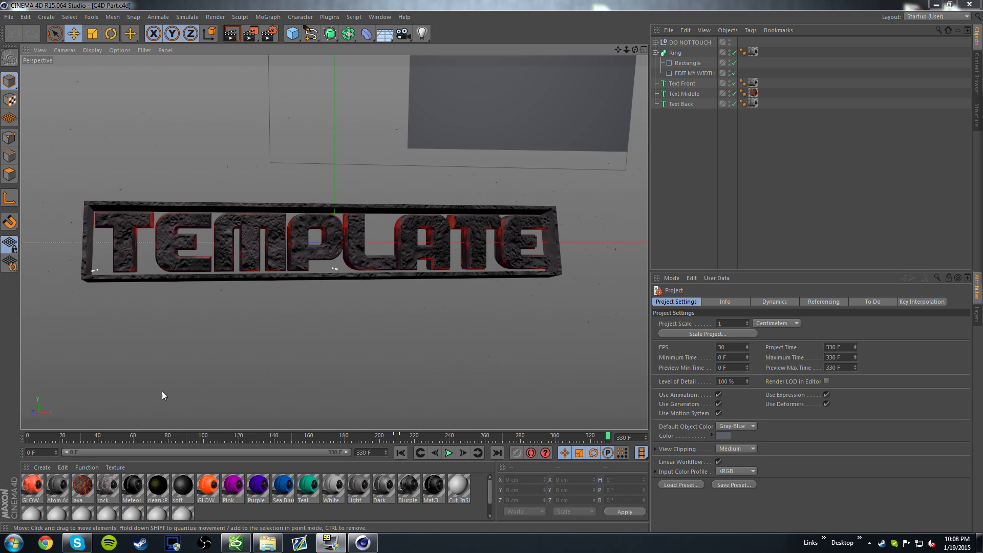
- Preview the intro animation by playing it from frame 0 and scrubbing ahead to frame 167
left_click_drag(63, 437, 27, 437)
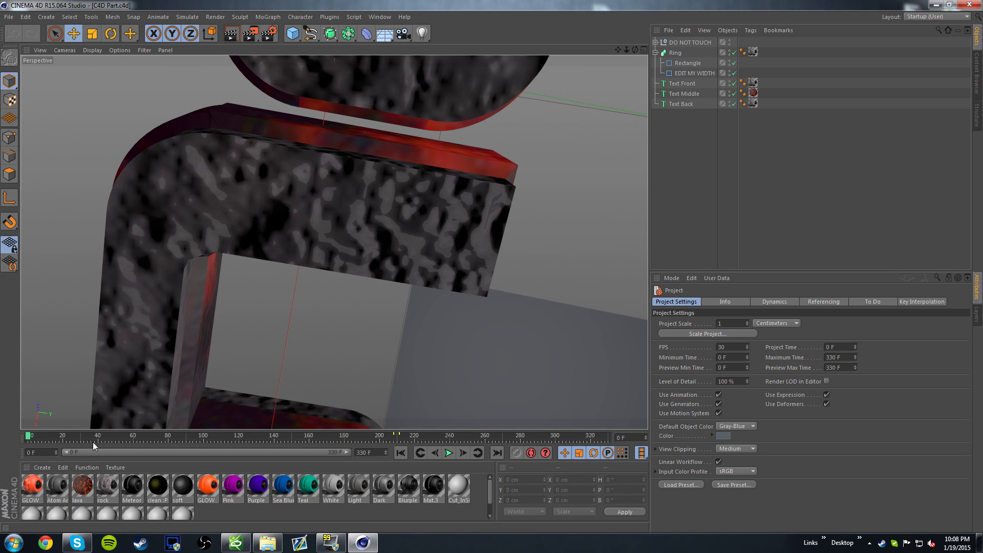
left_click(449, 453)
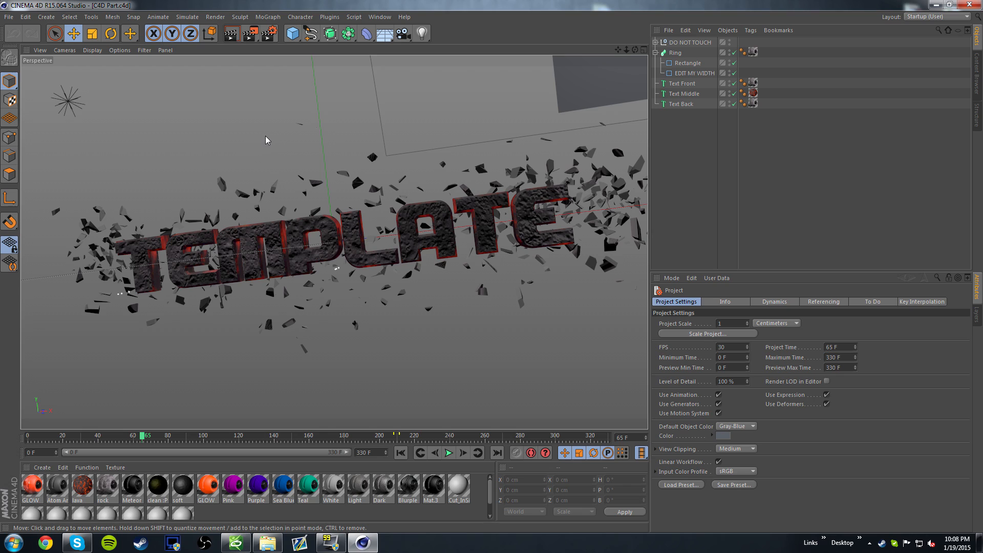
left_click(326, 18)
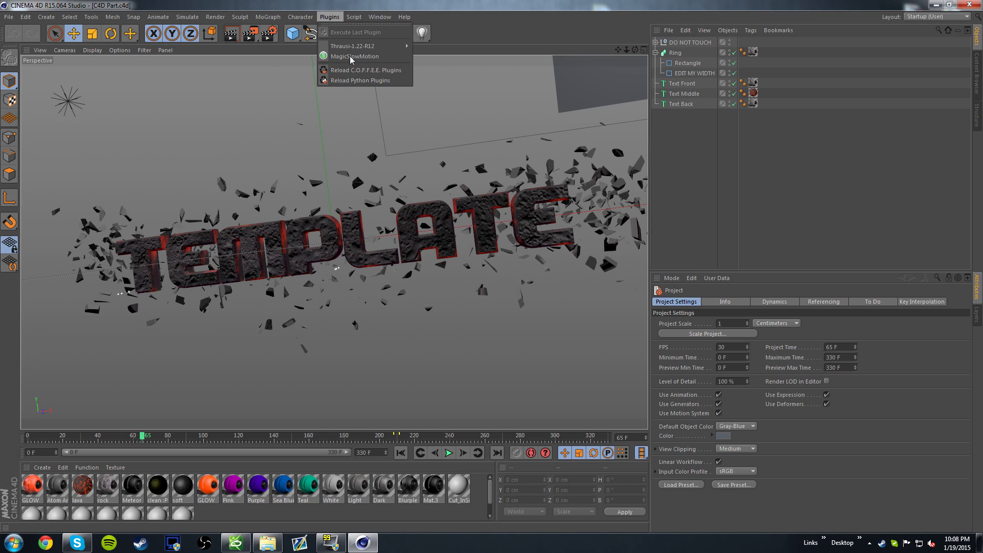
left_click(142, 436)
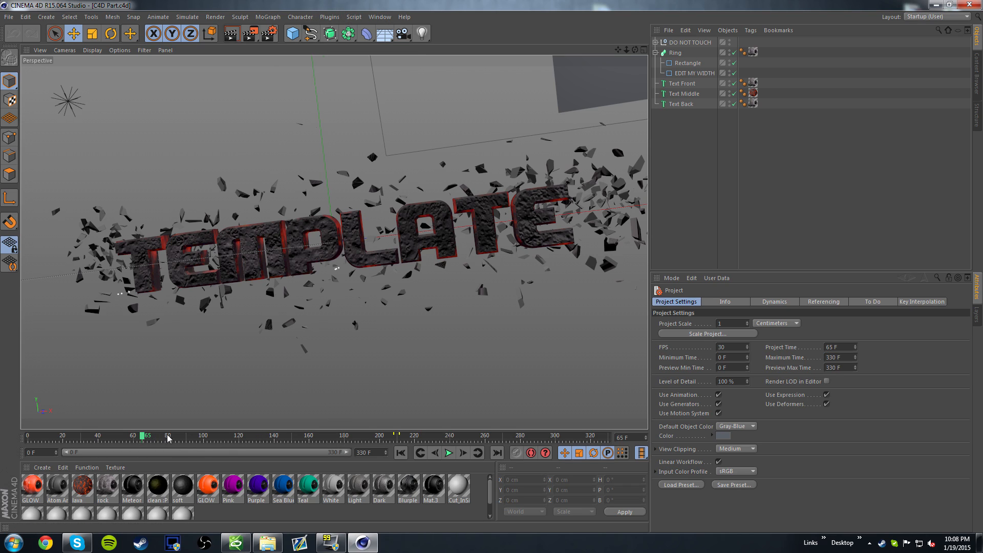
left_click_drag(166, 439, 321, 438)
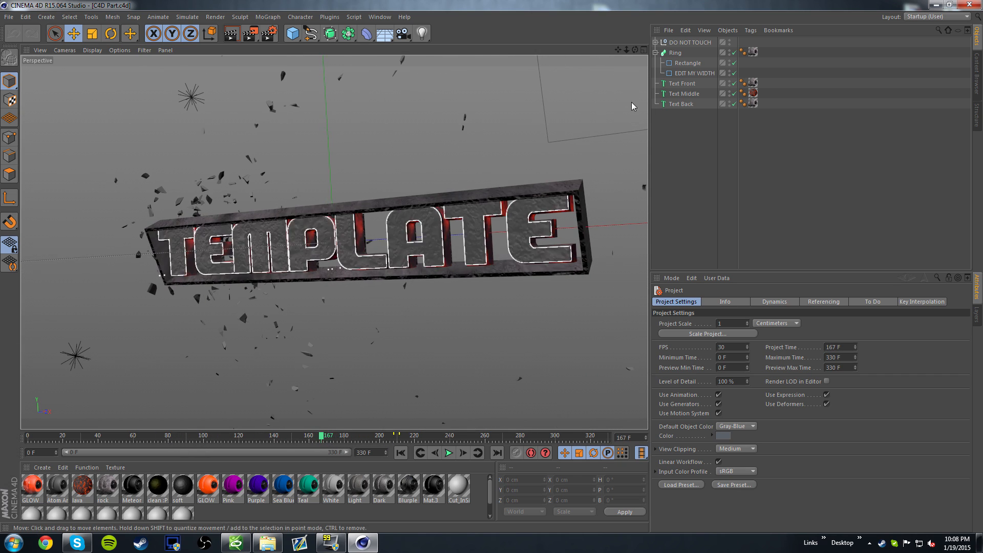
- Review the Text Front object's settings, try adjusting the EDIT MY WIDTH rectangle's width, and undo that change
left_click(682, 83)
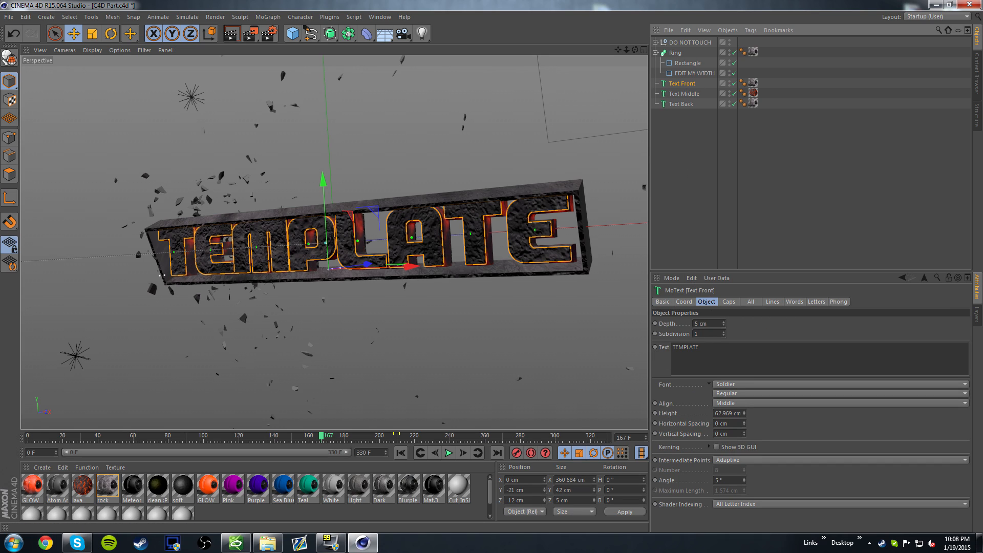
left_click(695, 73)
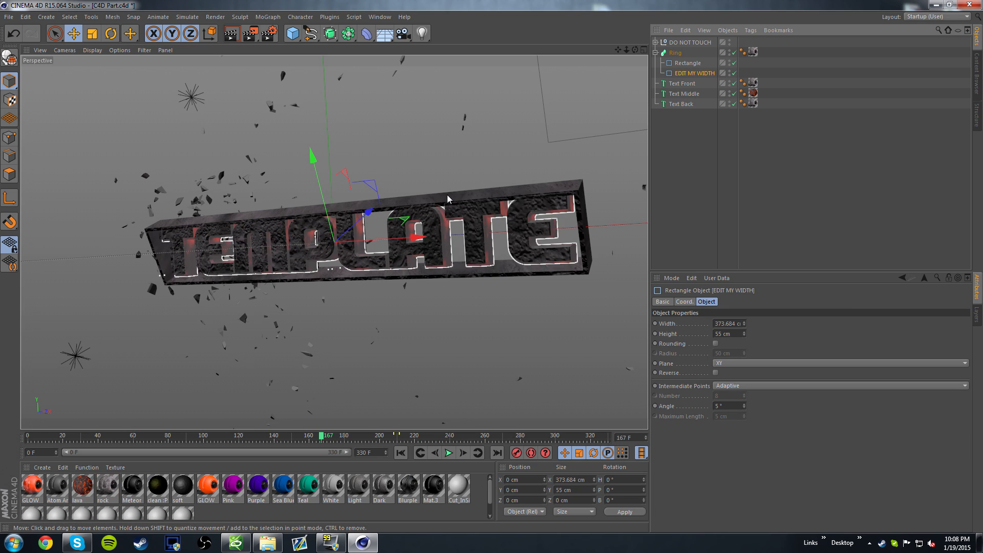
mouse_move(744, 324)
left_mouse_down()
mouse_move(714, 324)
mouse_move(744, 324)
left_mouse_up()
key("ctrl+z")
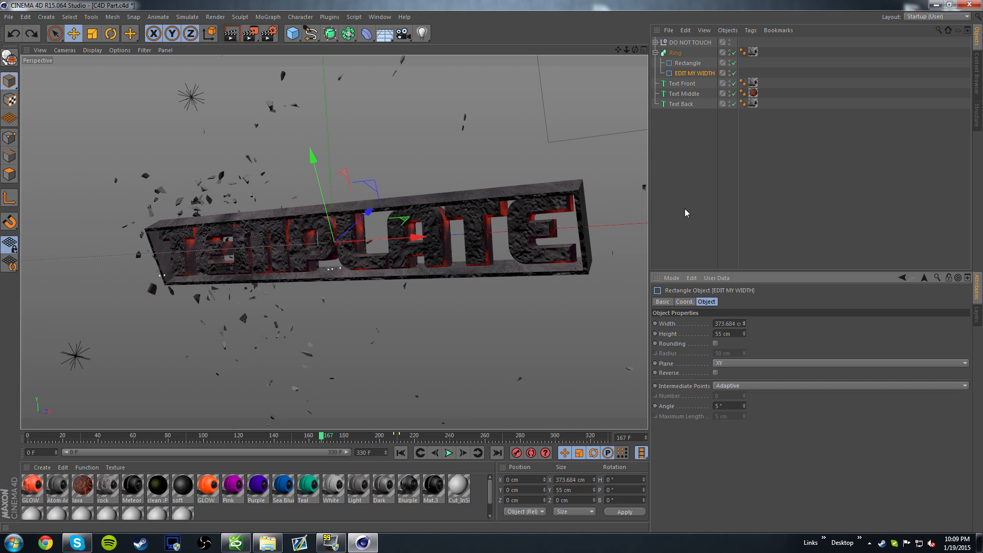
- Return to frame 0 and duplicate the Text Front object to the top of the object hierarchy
left_click_drag(324, 440, 20, 438)
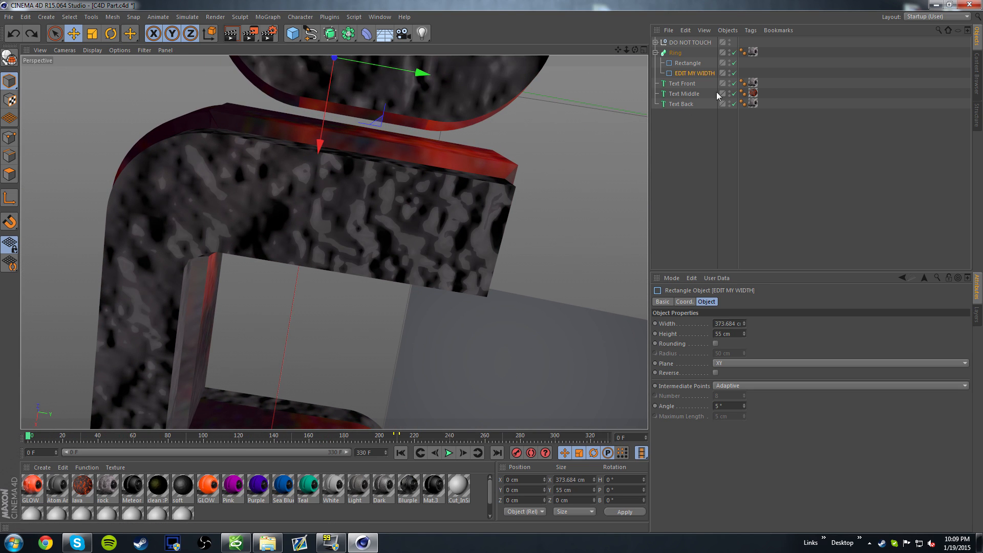
left_click(685, 84)
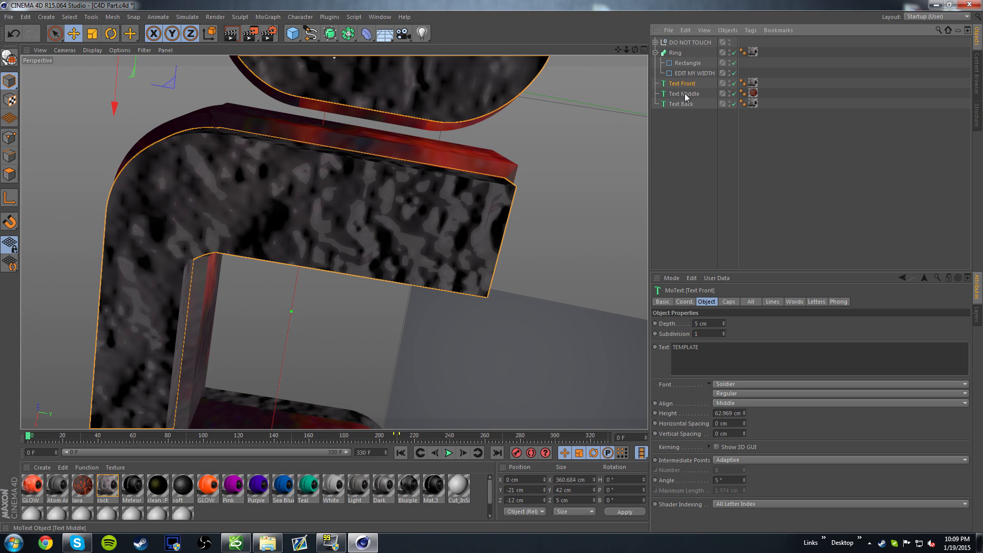
left_click_drag(699, 88, 689, 45, "ctrl")
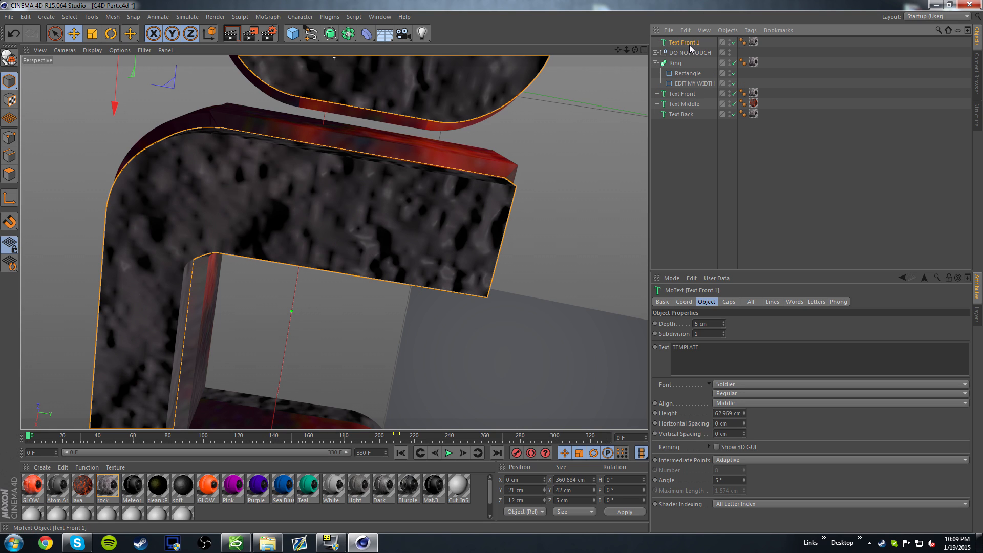
- Examine the Thrausi plugin's fracture settings for the duplicated text at frame 67, and close the plugin
left_click_drag(37, 432, 146, 436)
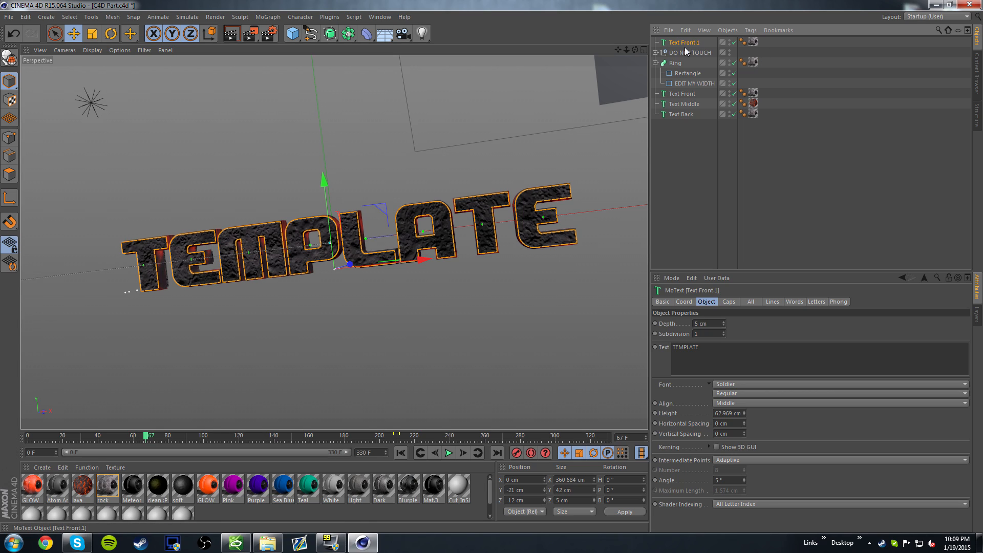
left_click(331, 17)
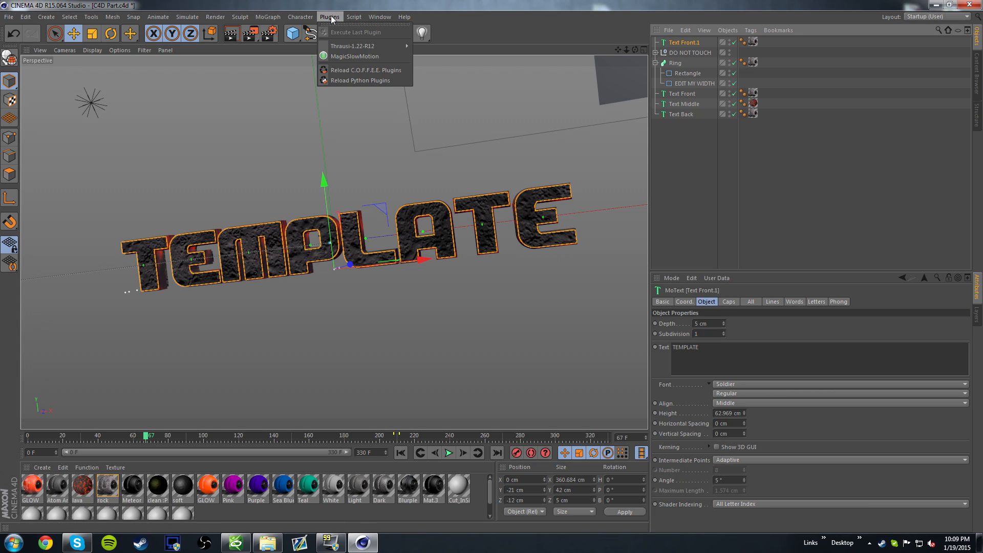
left_click(423, 49)
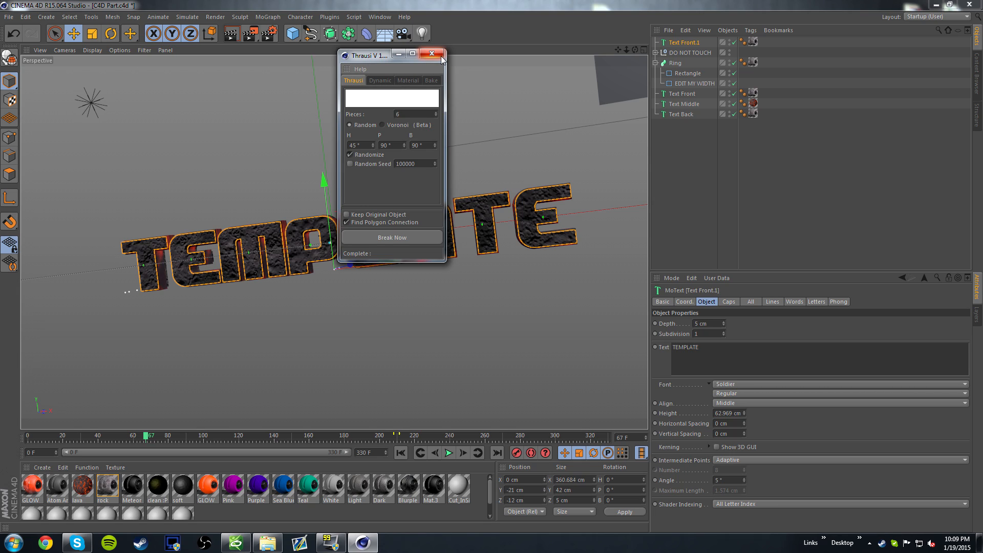
left_click(433, 55)
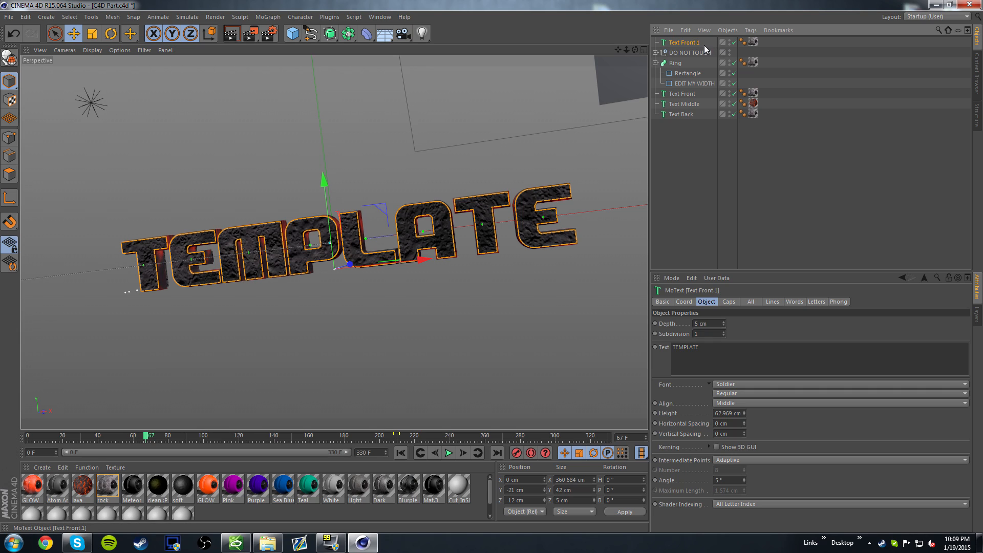
- Expand the DO NOT TOUCH and Debris groups and inspect the dynamics body tags of all the Thrausi letter fragments
left_click(656, 52)
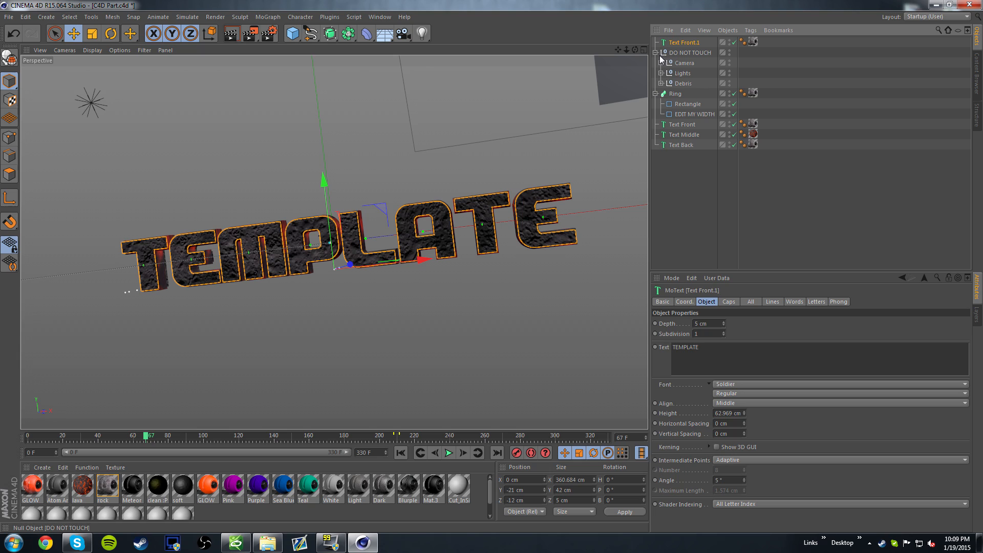
left_click(661, 83)
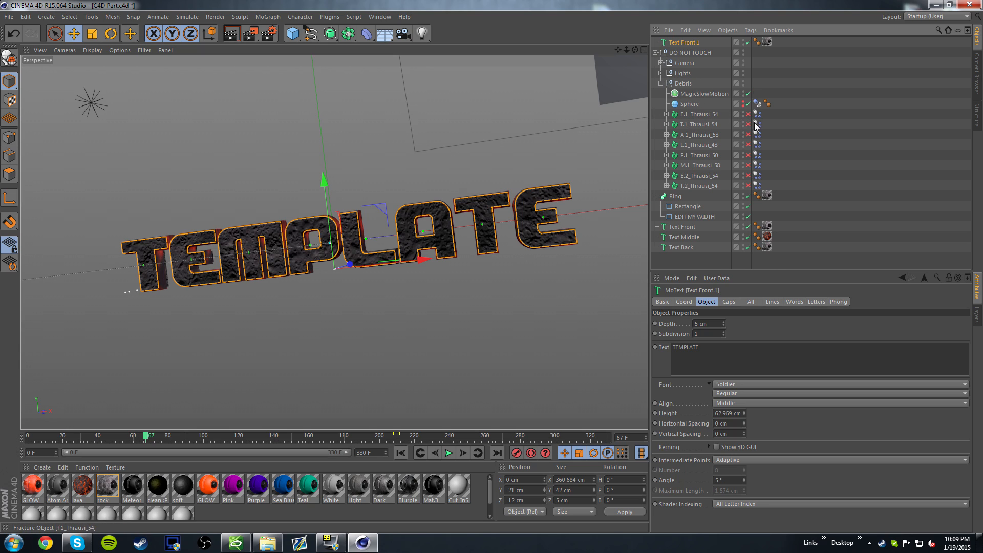
left_click_drag(756, 113, 755, 192)
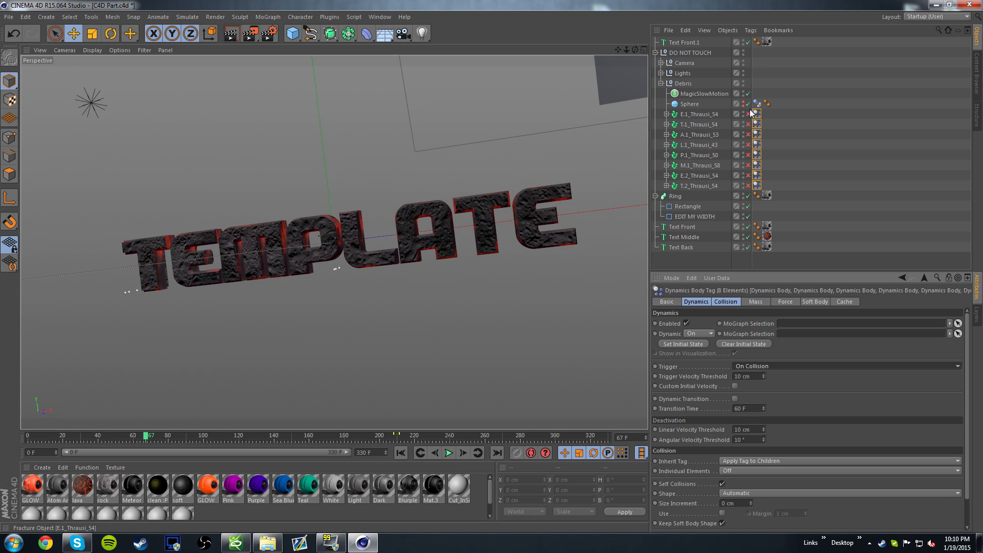
- Show the Debris sphere temporarily to examine how it scatters the fragments around frame 73, hide it again, and scrub to frame 81
left_click(742, 102)
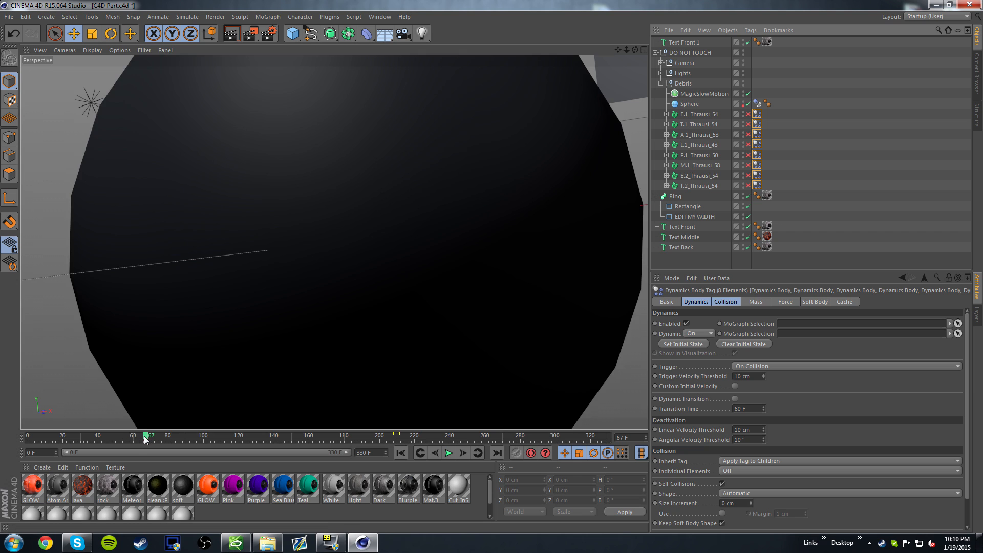
mouse_move(144, 439)
left_mouse_down()
mouse_move(100, 437)
mouse_move(157, 437)
left_mouse_up()
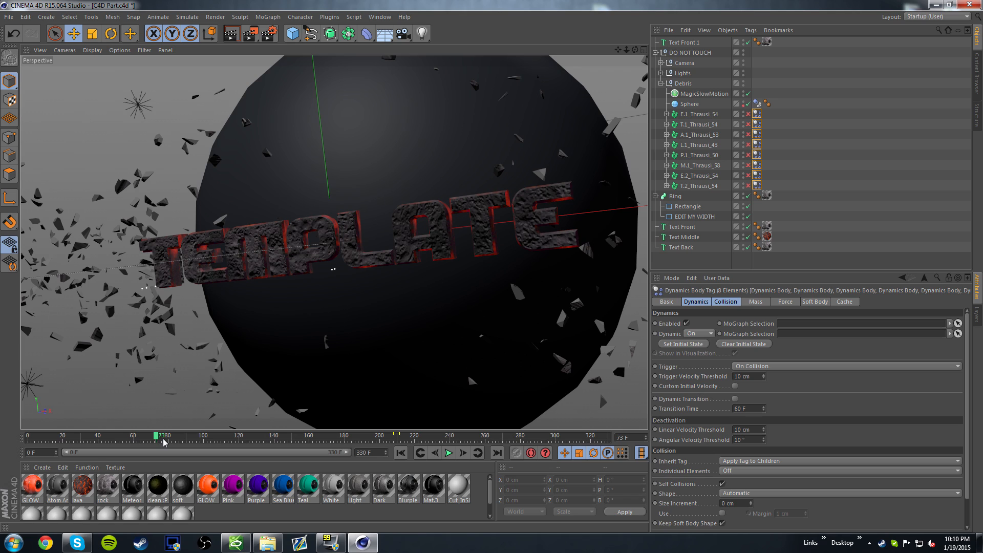
left_click(744, 104)
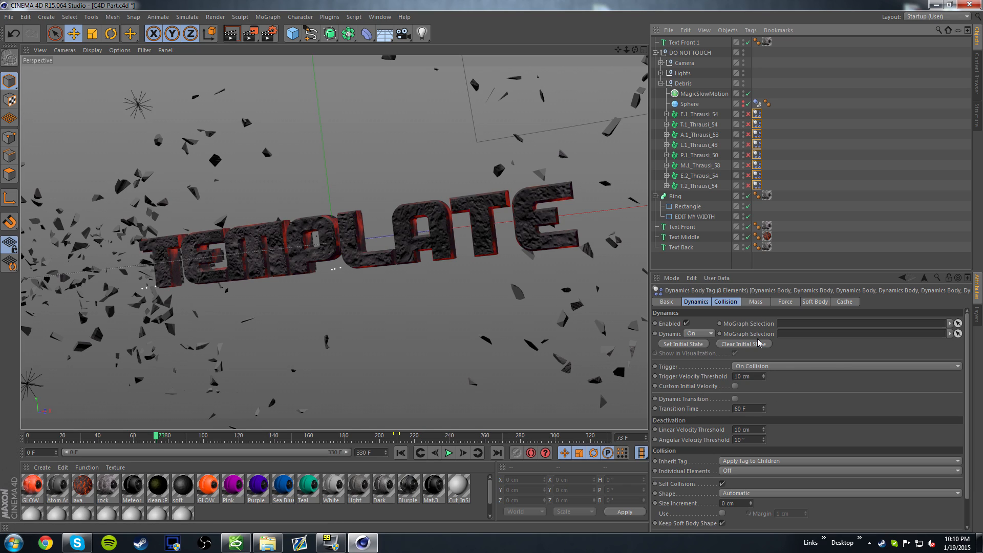
mouse_move(156, 436)
left_mouse_down()
mouse_move(57, 441)
mouse_move(170, 444)
left_mouse_up()
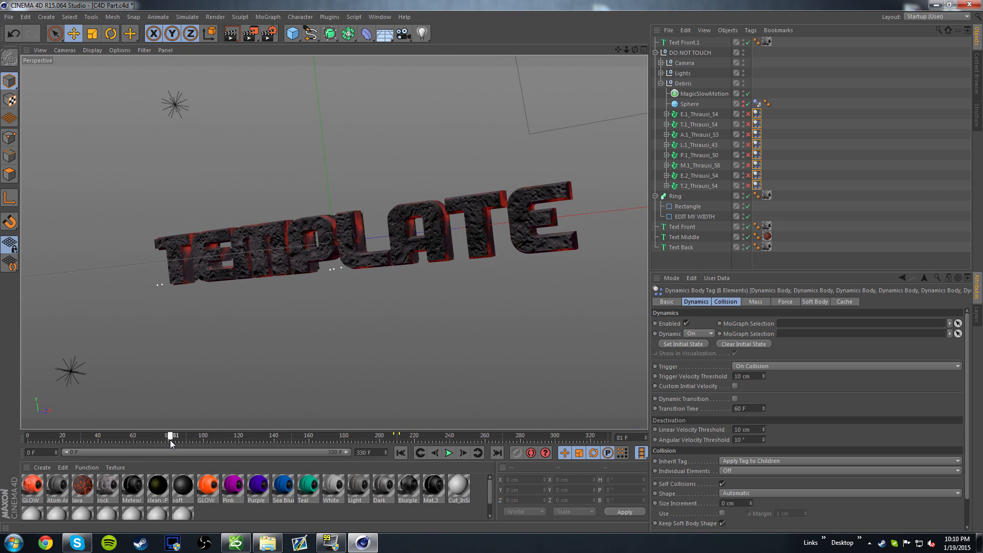
- Review the render output and save settings and browse the image sequence's save location without changing it
left_click(269, 33)
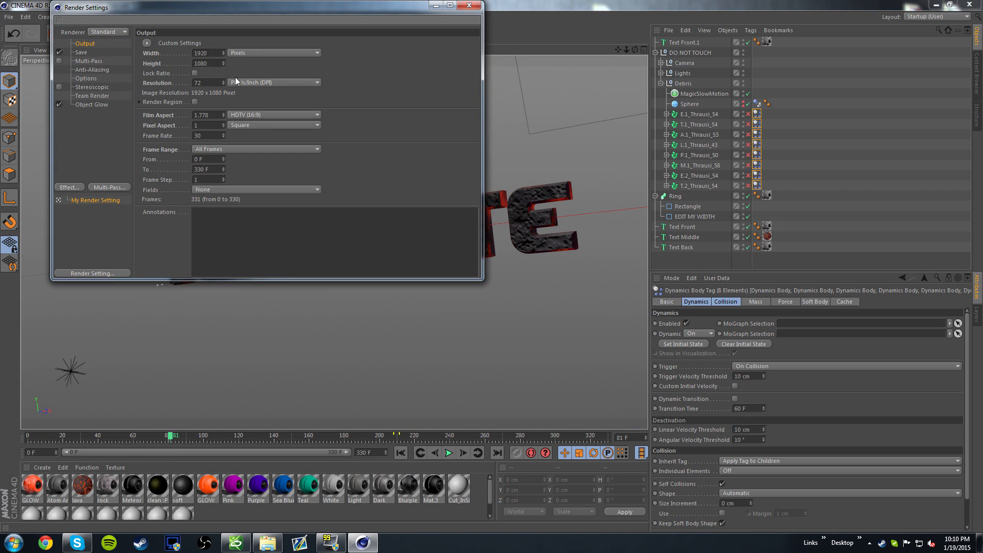
left_click(82, 53)
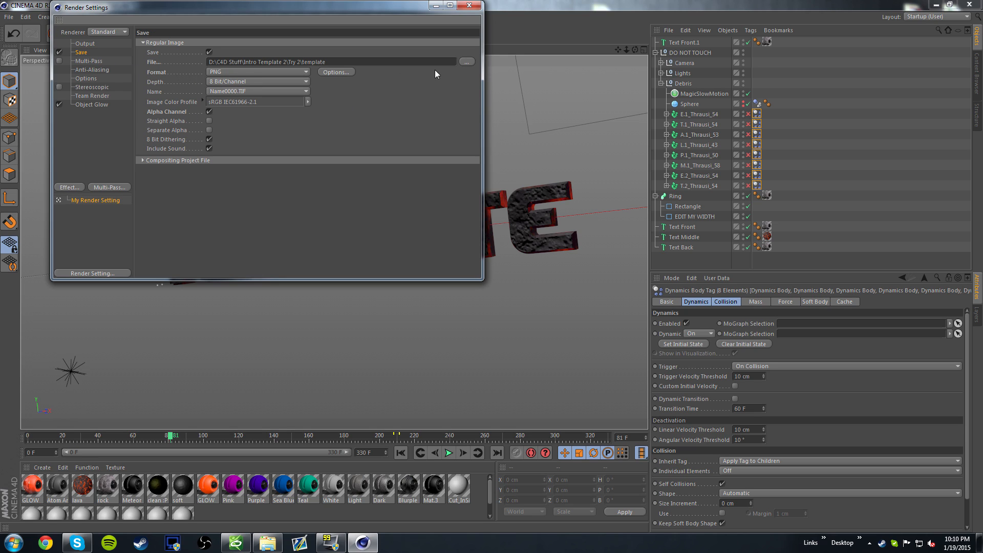
left_click(466, 63)
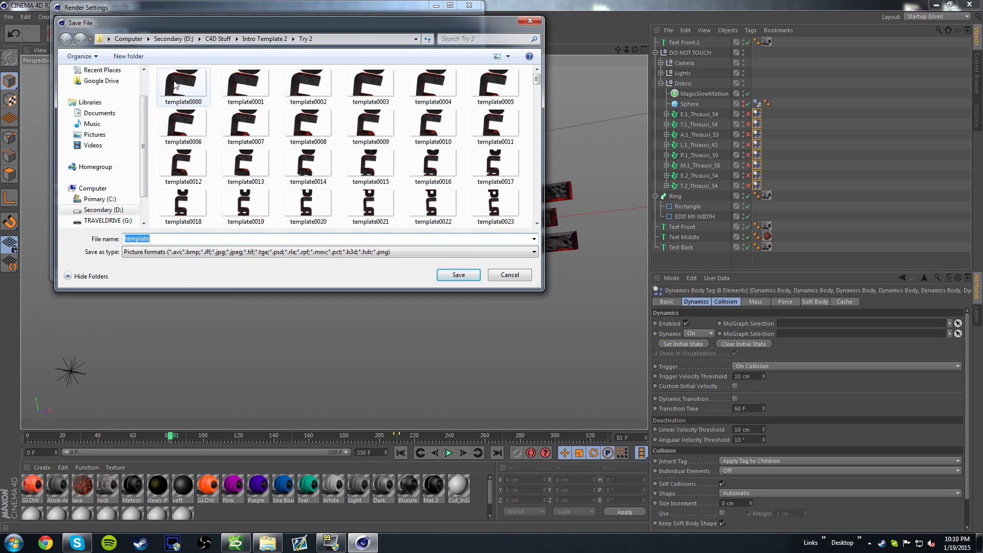
left_click(526, 278)
left_click(469, 6)
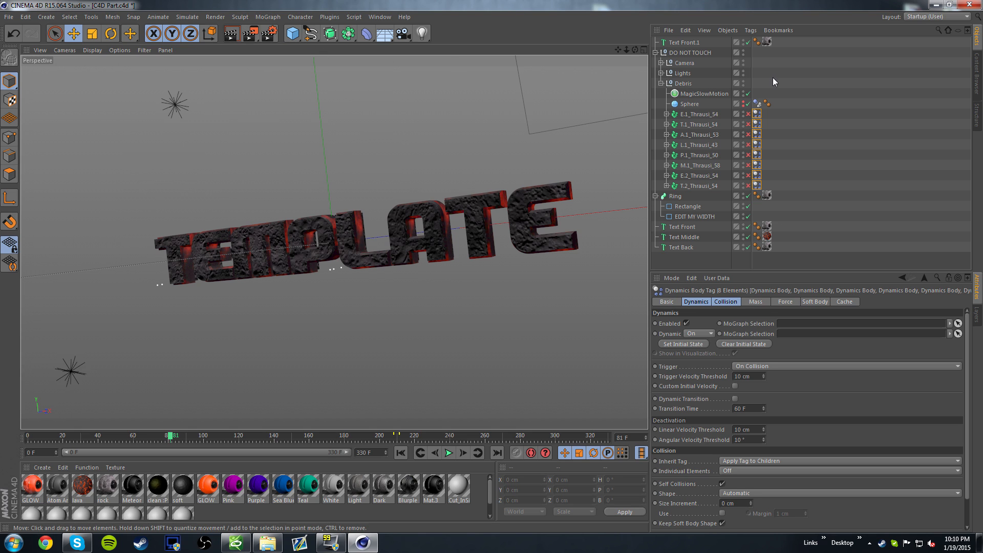
- Quit Cinema 4D without saving the project and open the AE Part project in After Effects
left_click(969, 5)
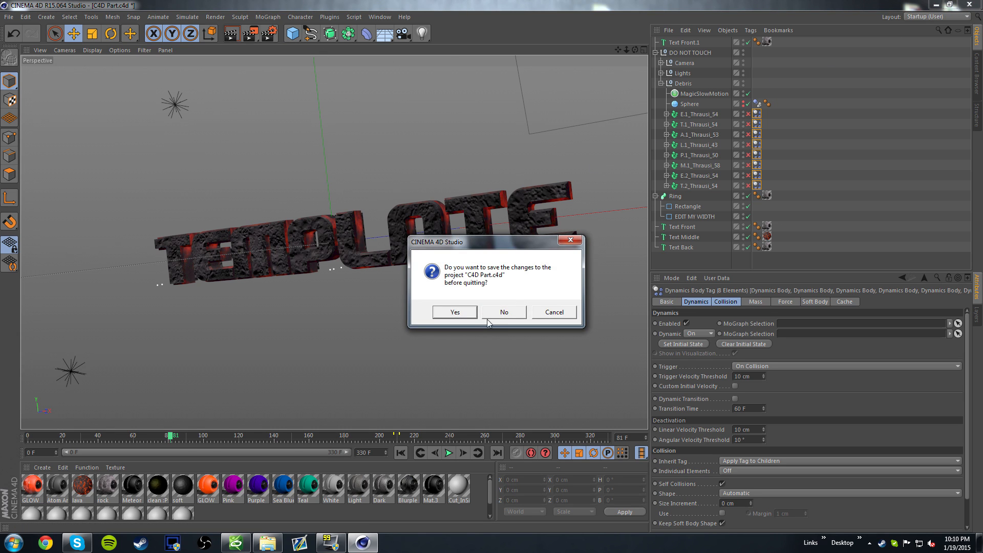
left_click(501, 312)
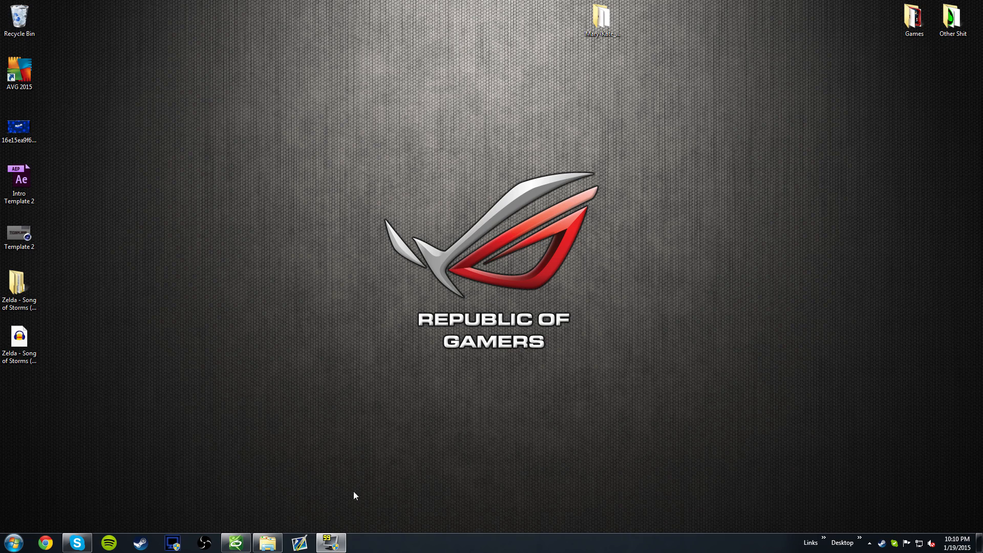
left_click(277, 542)
left_click(363, 185)
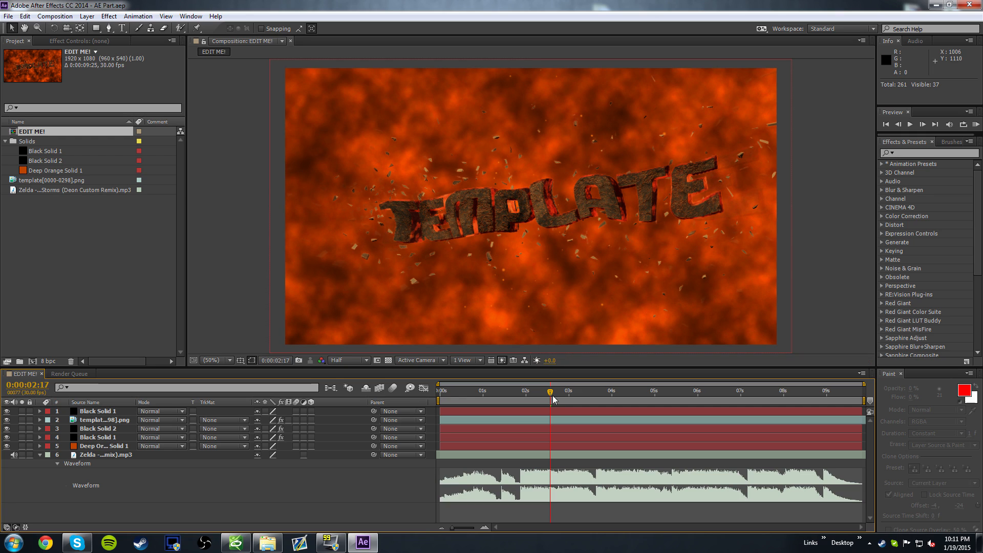
- Scrub to 0:00:02:20 and try replacing the template[0000-0298].png footage with the file0000 PNG sequence from C4D Stuff's PNG Sequence folder, cancelling the import
left_click_drag(552, 396, 555, 394)
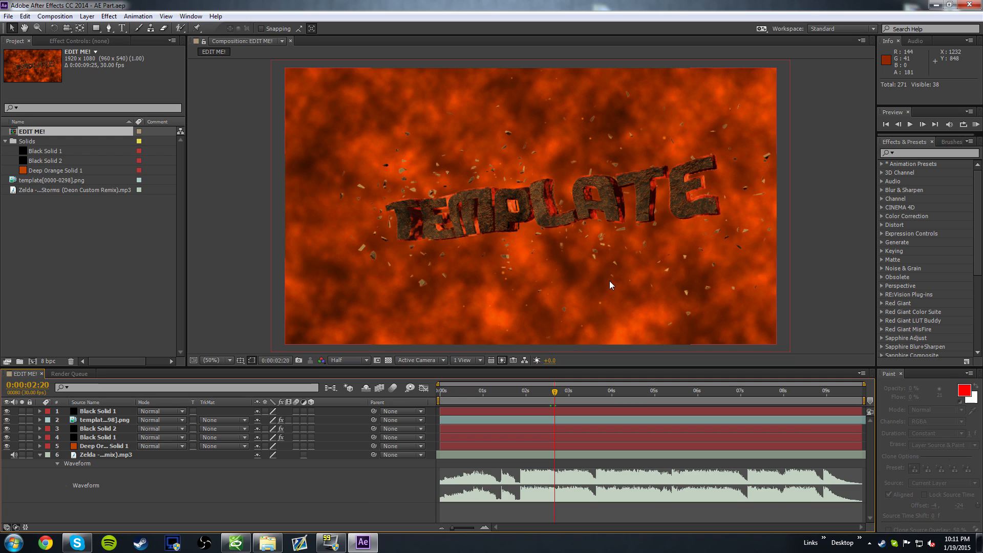
left_click(59, 184)
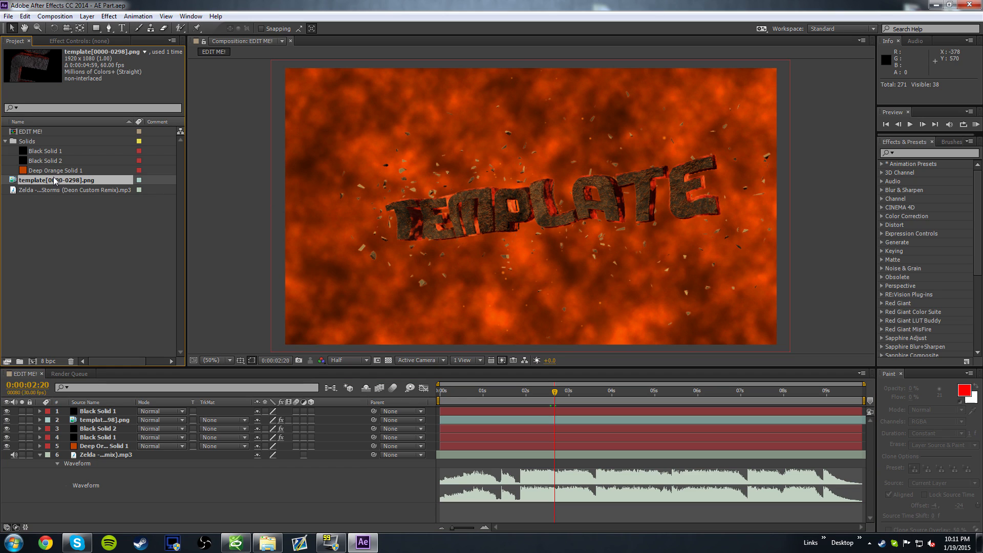
right_click(51, 182)
mouse_move(116, 267)
left_click(46, 180)
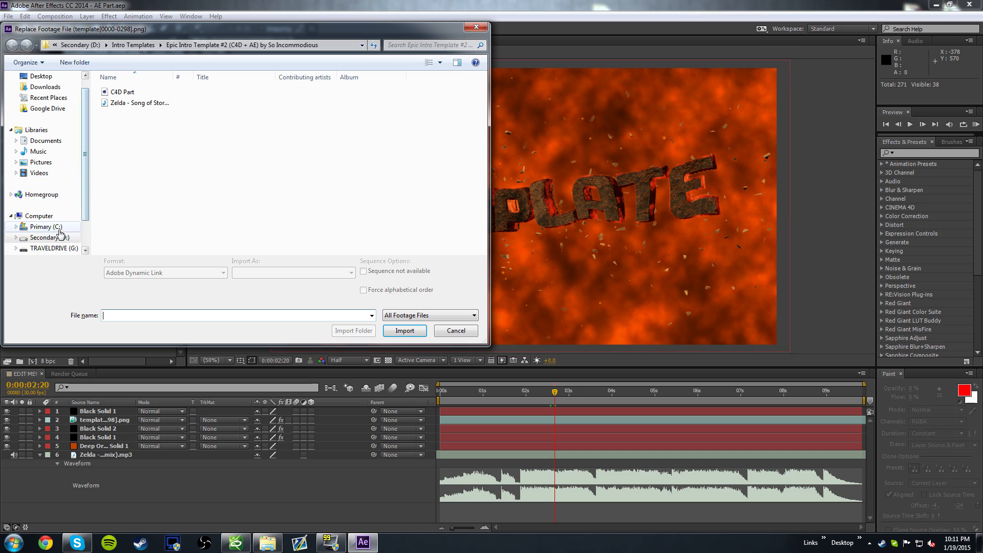
left_click(50, 237)
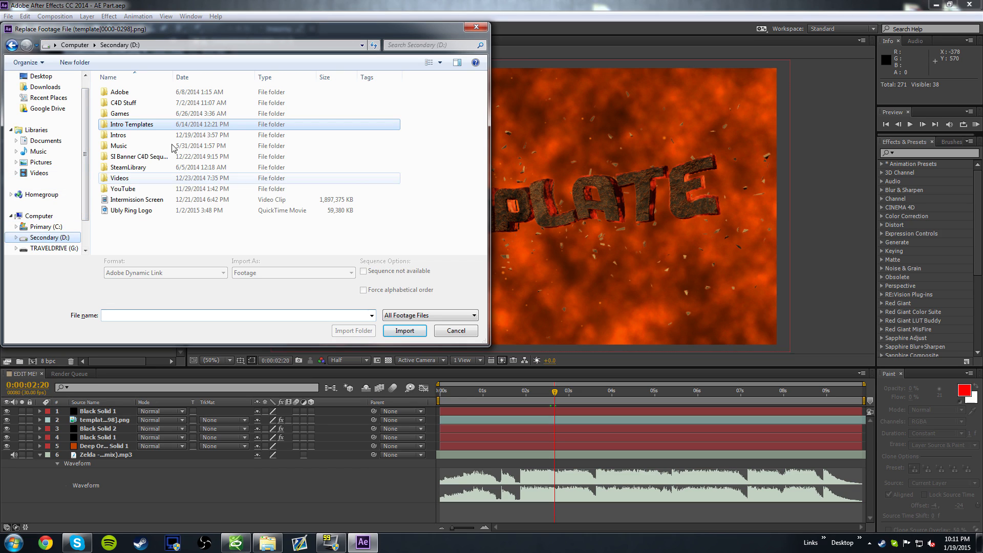
double_click(123, 103)
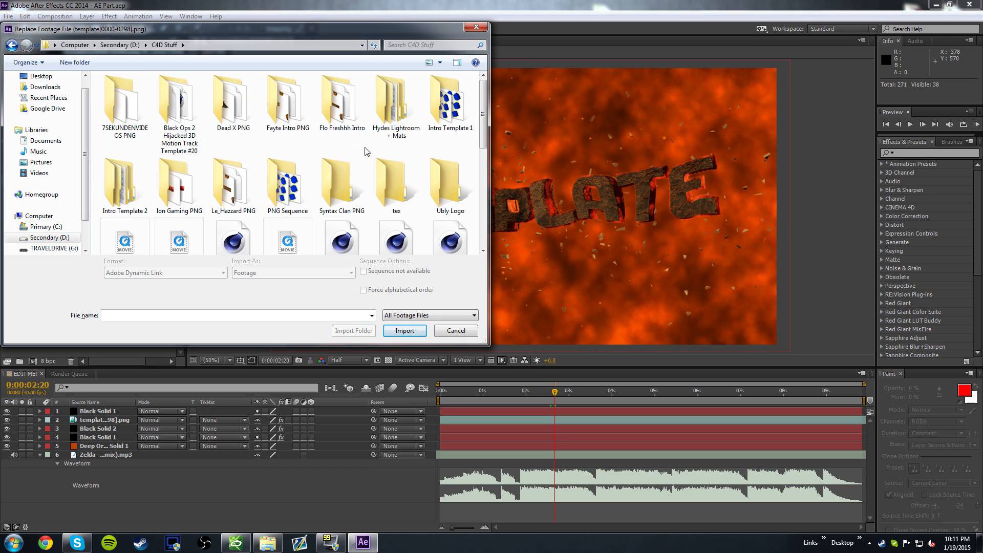
double_click(287, 187)
left_click(127, 112)
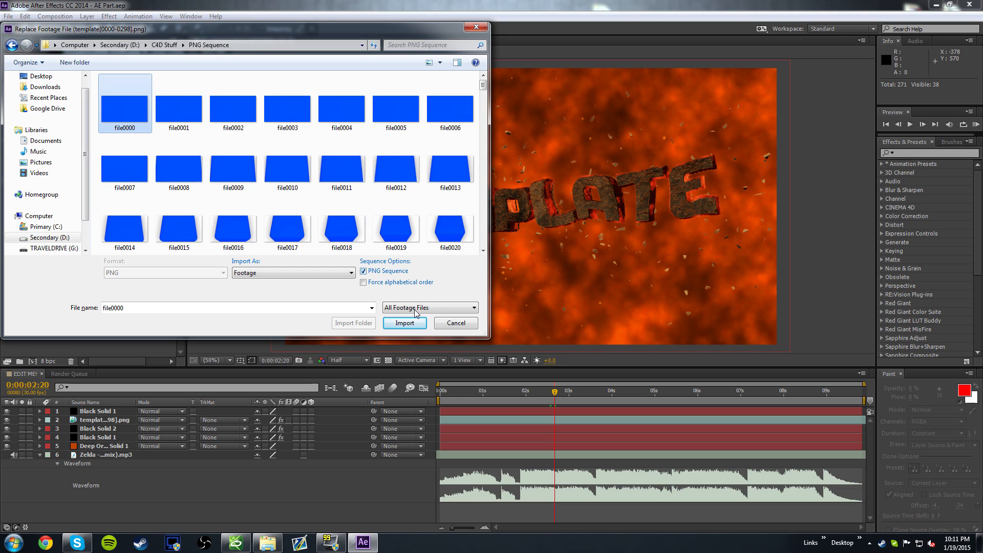
left_click(456, 324)
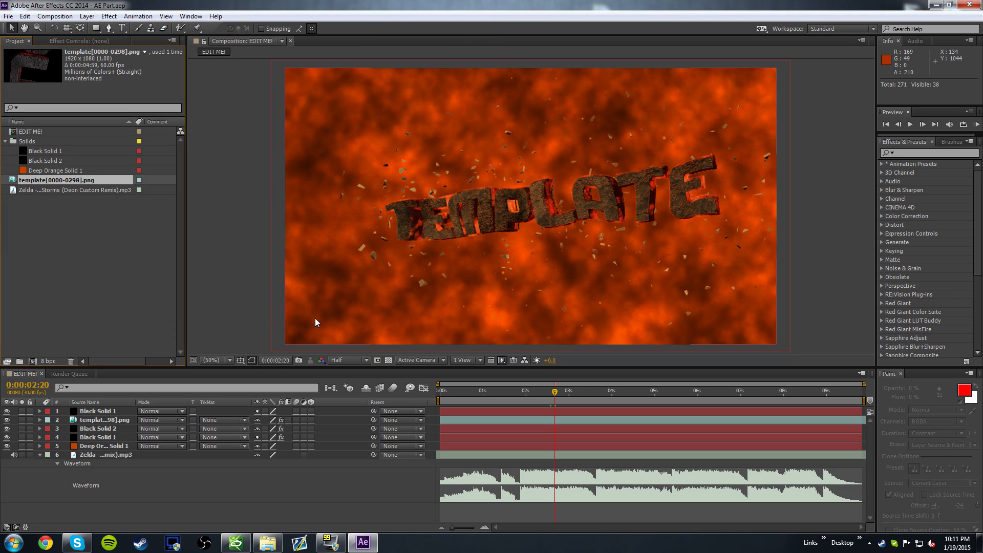
- Move the playhead to 0:00:03:07, add the EDIT ME! composition to the render queue and check its output file location without changing it
mouse_move(562, 392)
left_mouse_down()
mouse_move(528, 391)
mouse_move(579, 392)
left_mouse_up()
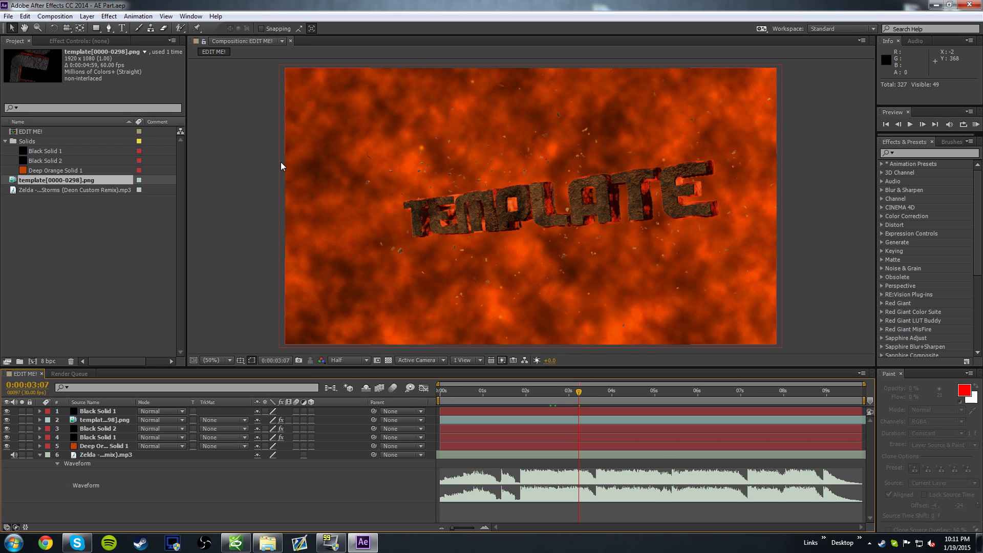
left_click(8, 16)
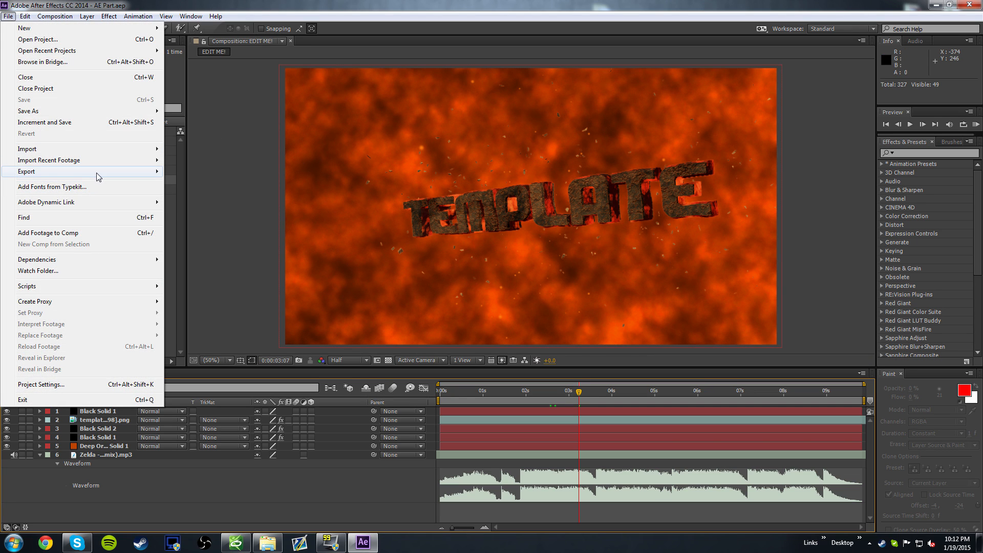
mouse_move(99, 173)
left_click(209, 182)
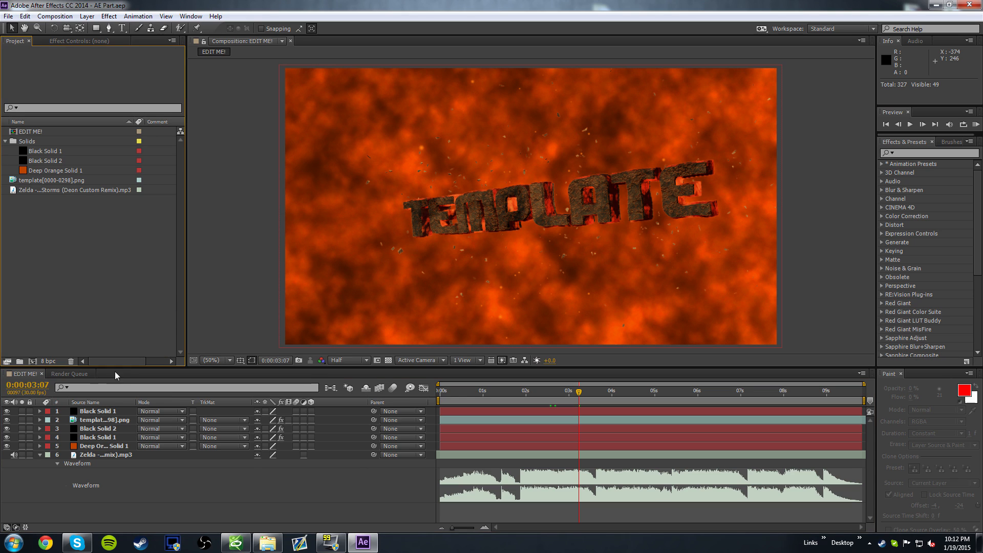
left_click(62, 374)
left_click(284, 440)
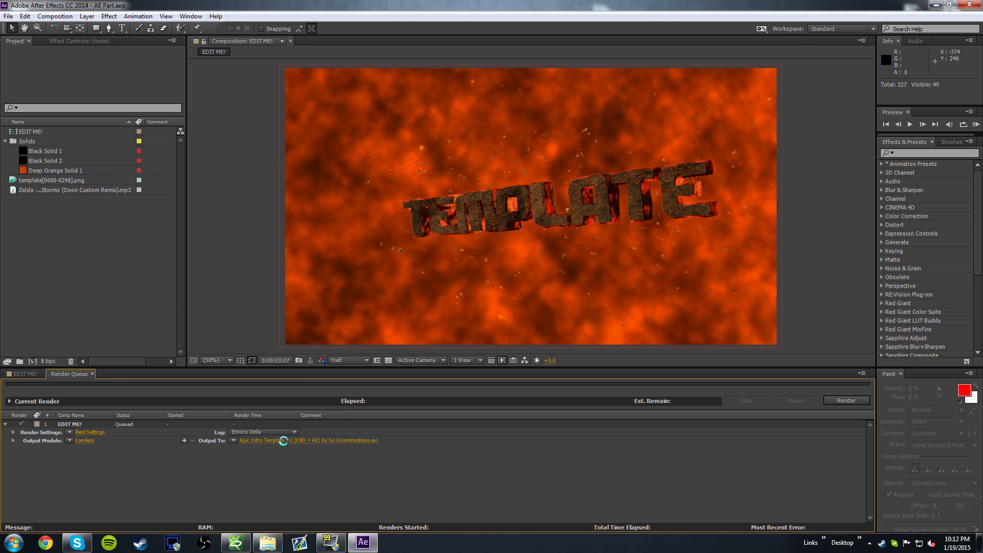
left_click(447, 312)
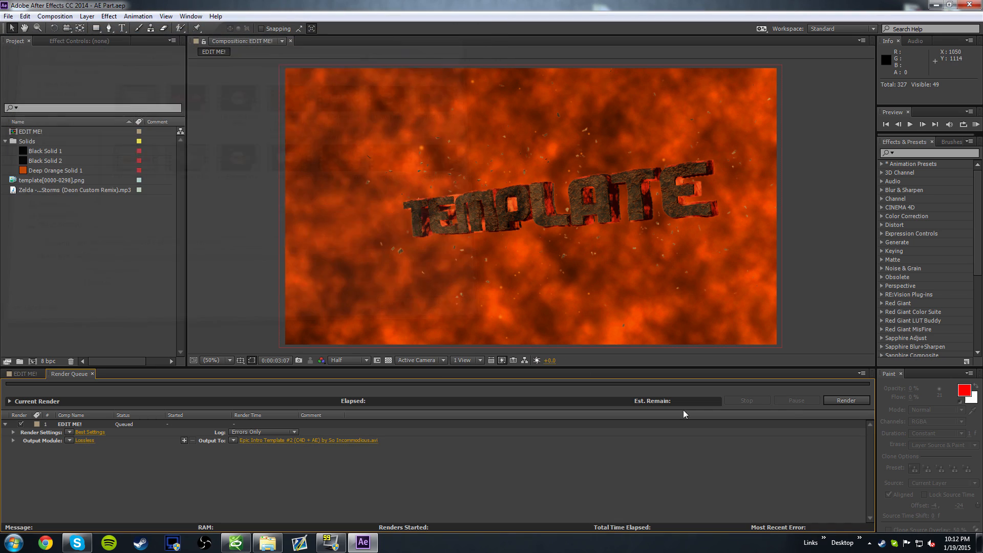